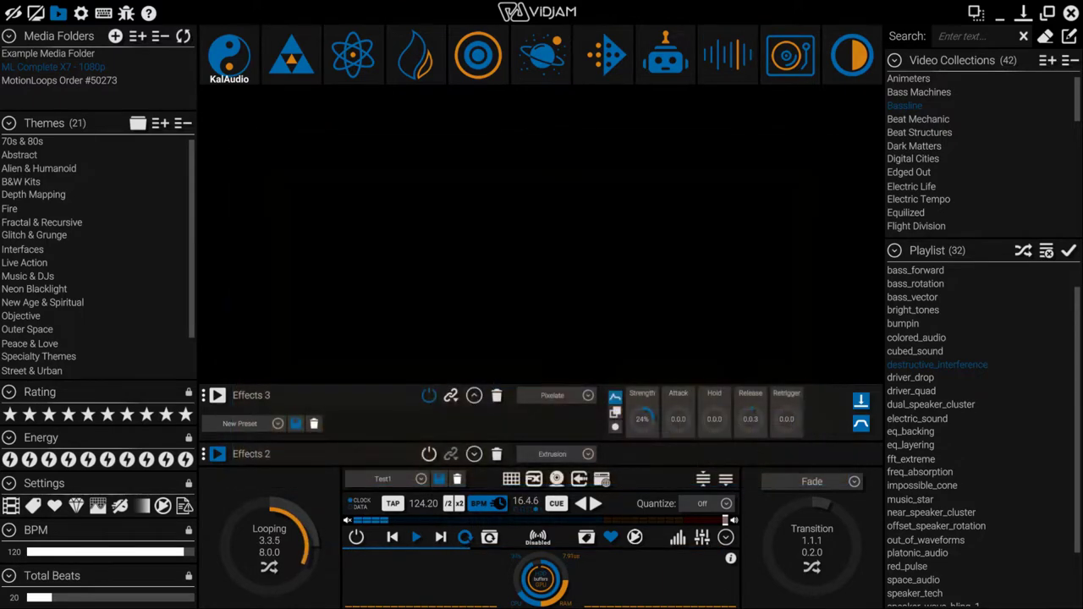
Step: Check that the Loopback (MOTU M Series) audio input is enabled, then return to the main view
{"action": "left_click", "coordinate": [82, 13]}
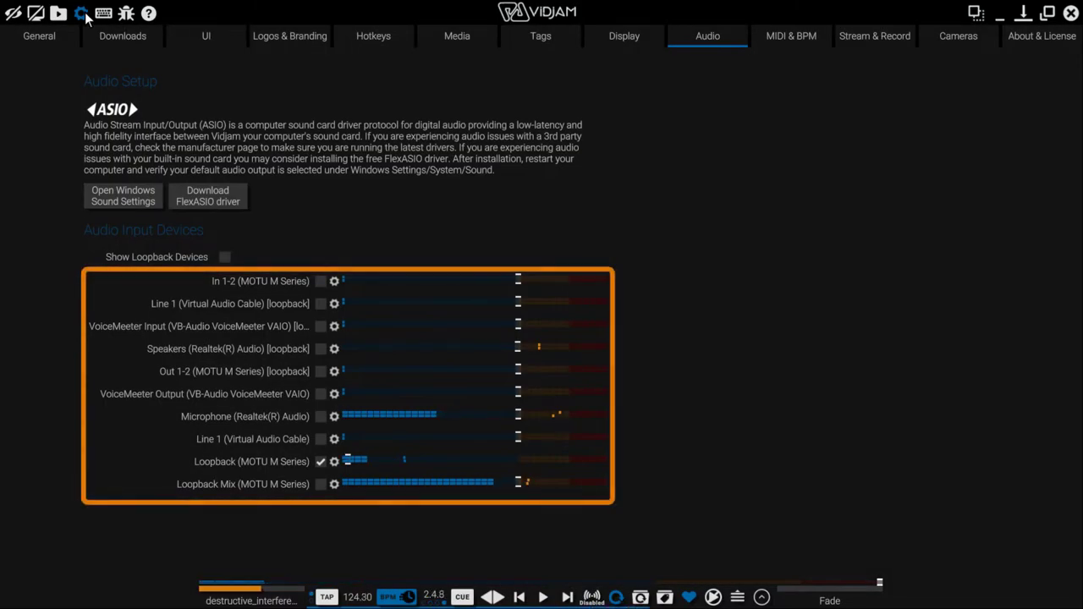
{"action": "left_click", "coordinate": [59, 14]}
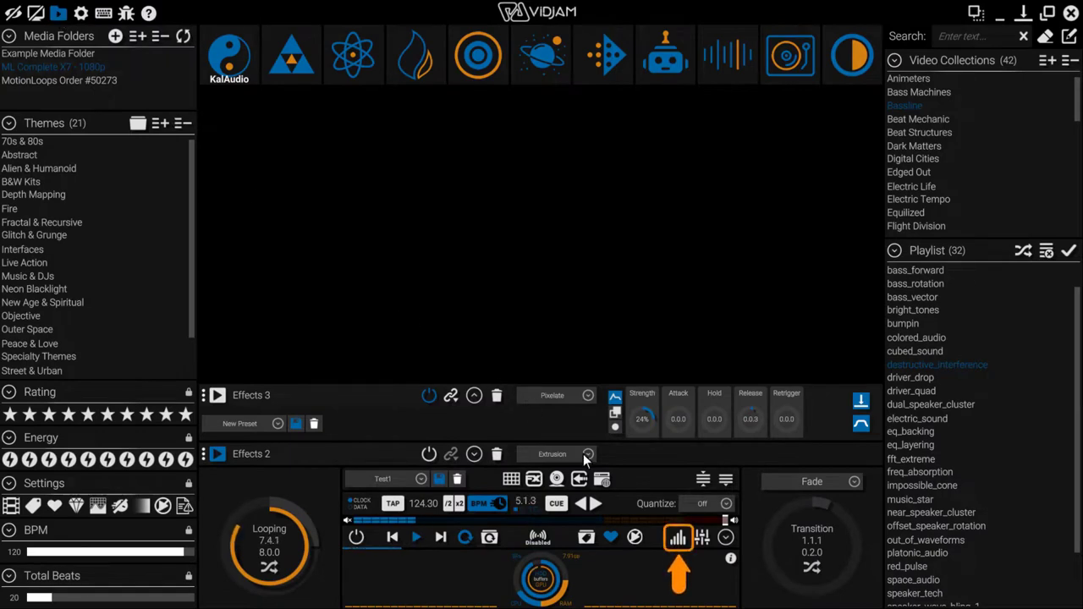
Step: Turn on the deck's audio spectrum display and start the audio-reactive rings-and-waveform output
{"action": "left_click", "coordinate": [677, 538]}
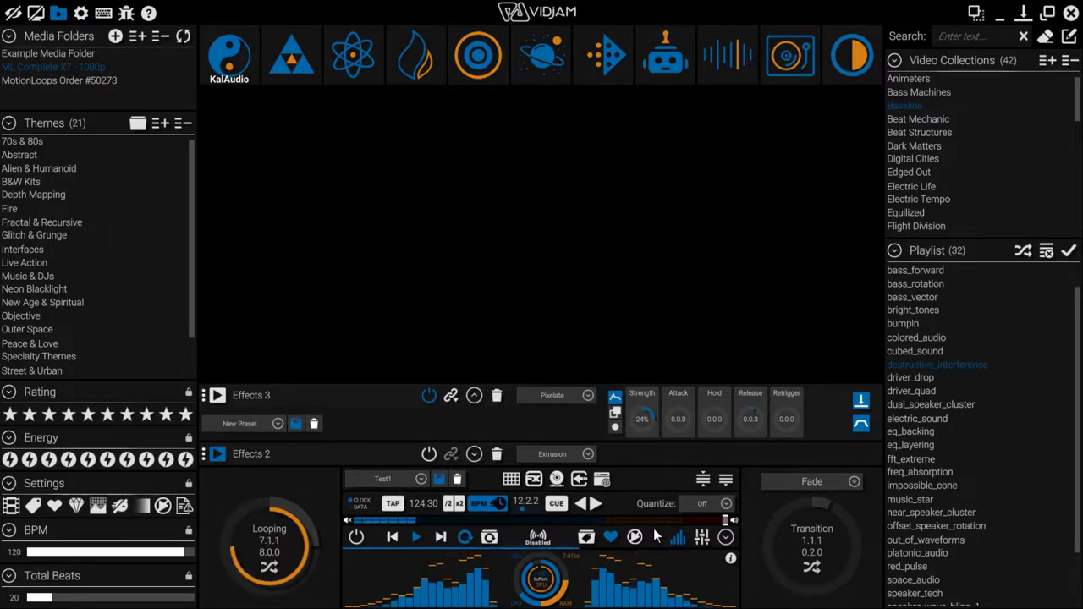
{"action": "left_click", "coordinate": [356, 538]}
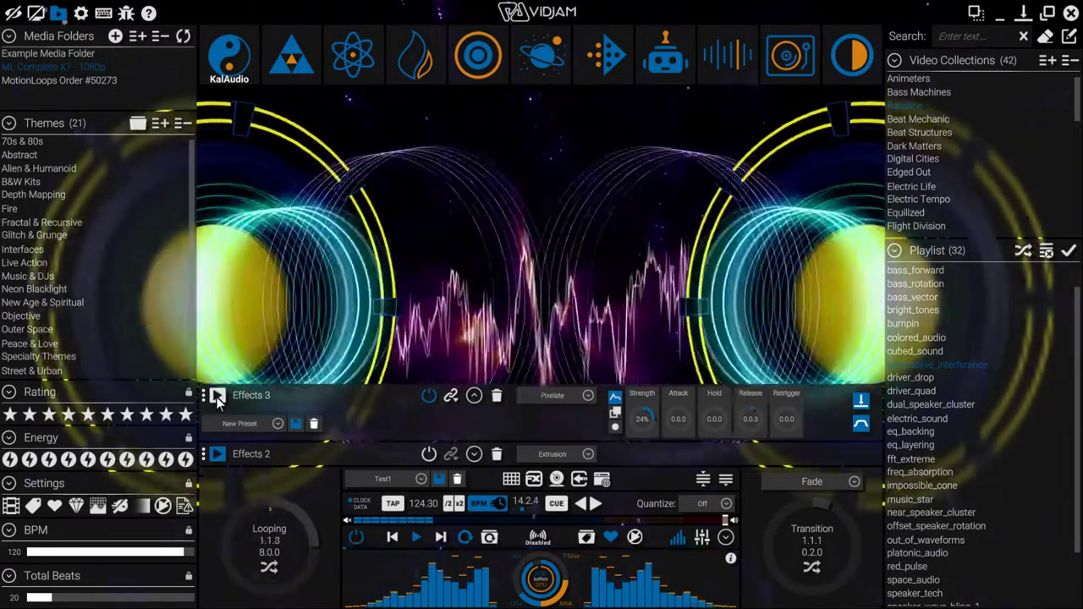
Step: Assign an audio trigger to the Effects 3 Pixelate layer
{"action": "right_click", "coordinate": [218, 399]}
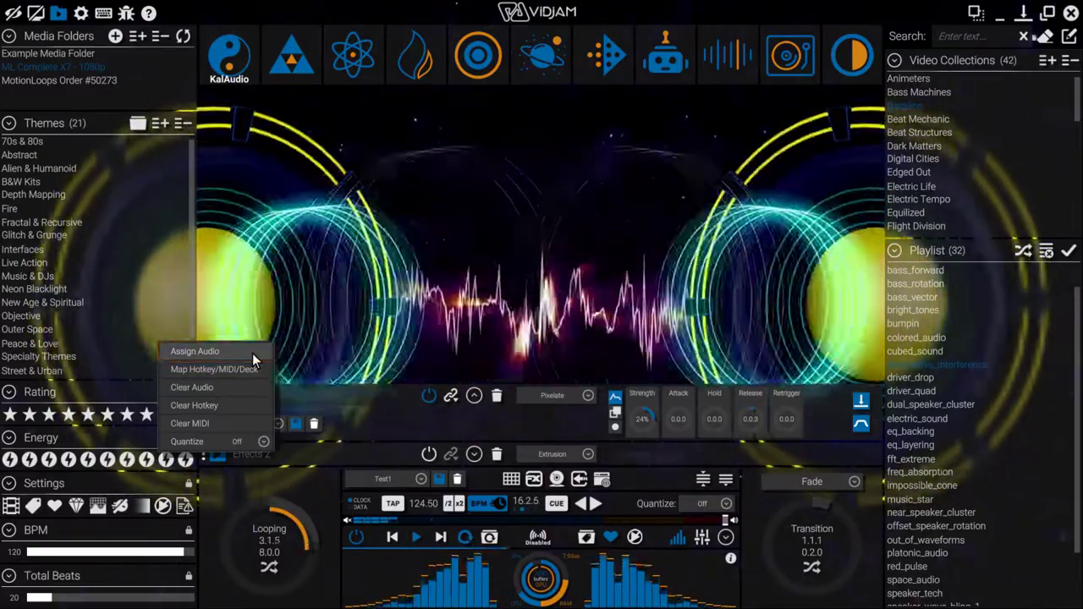
{"action": "left_click", "coordinate": [252, 352]}
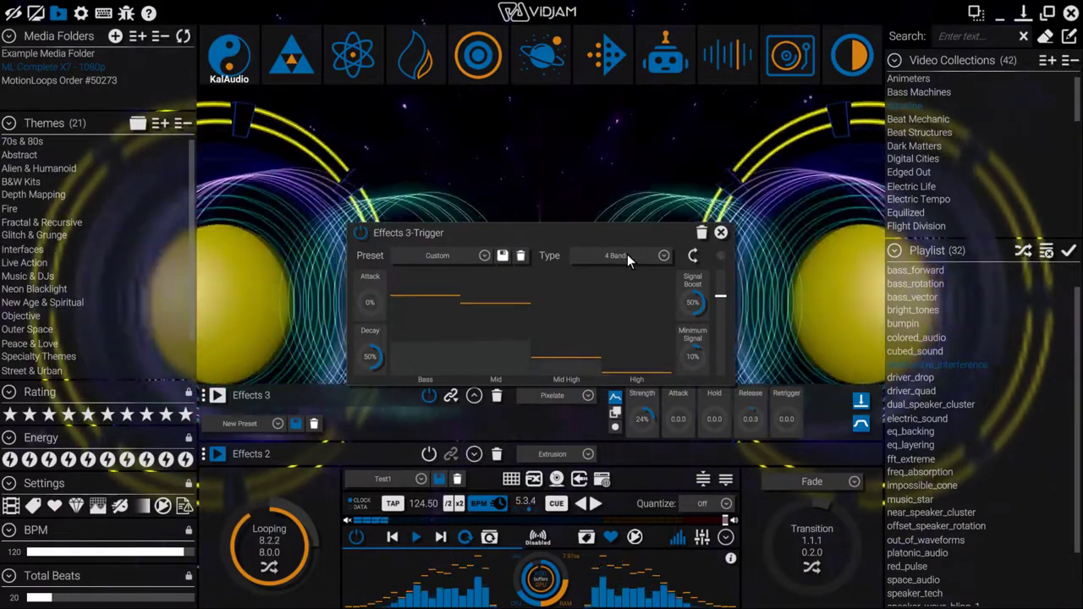
Step: Switch the Effects 3 trigger type to 20 Bands, leaving the preset on Custom
{"action": "left_click", "coordinate": [627, 254]}
{"action": "left_click", "coordinate": [638, 278]}
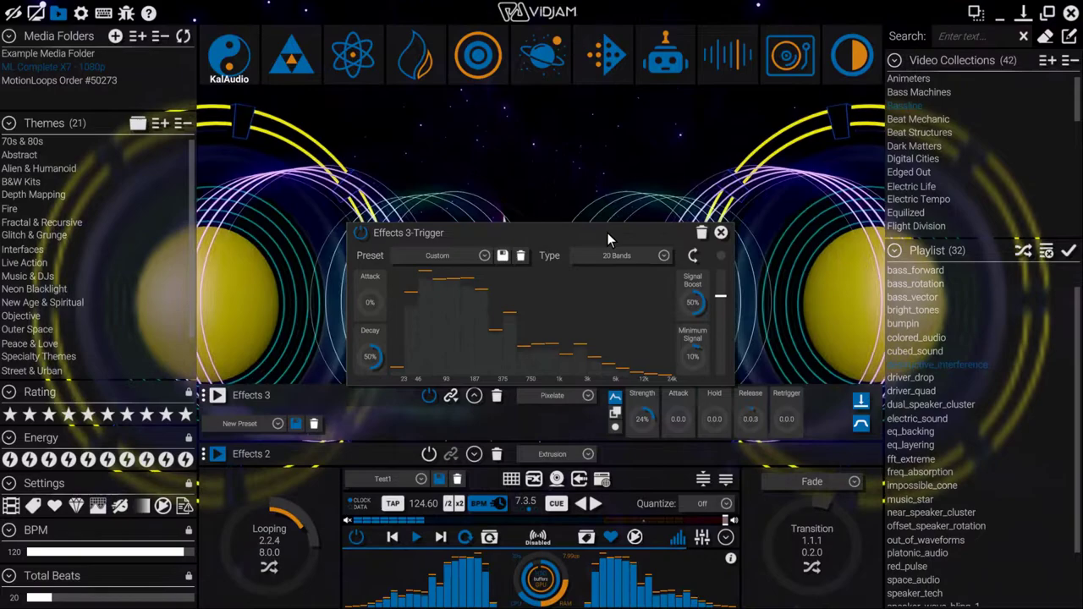
{"action": "left_click", "coordinate": [485, 255]}
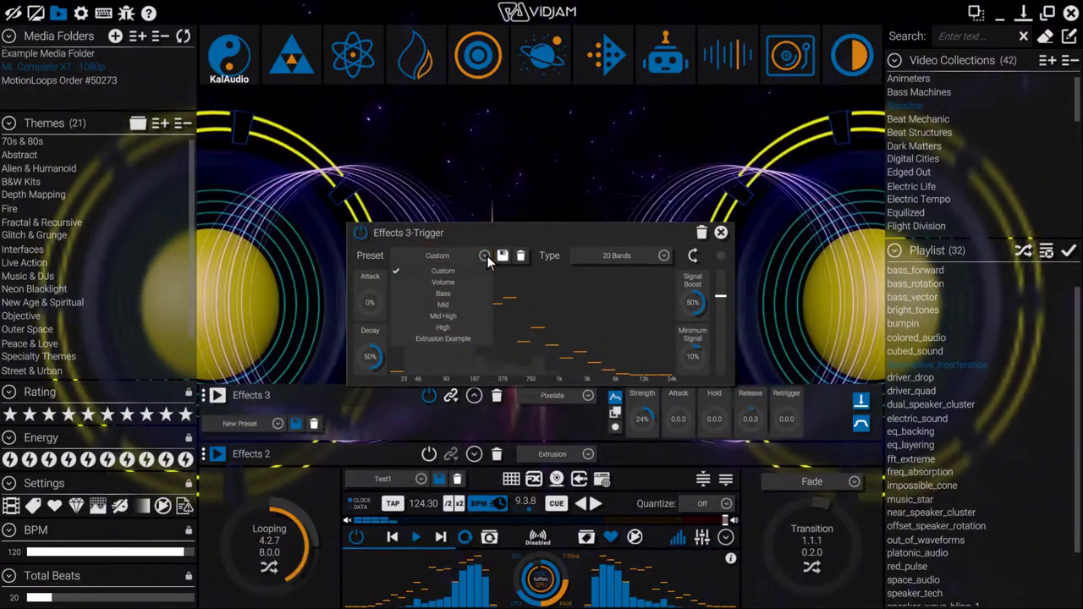
{"action": "left_click", "coordinate": [486, 255]}
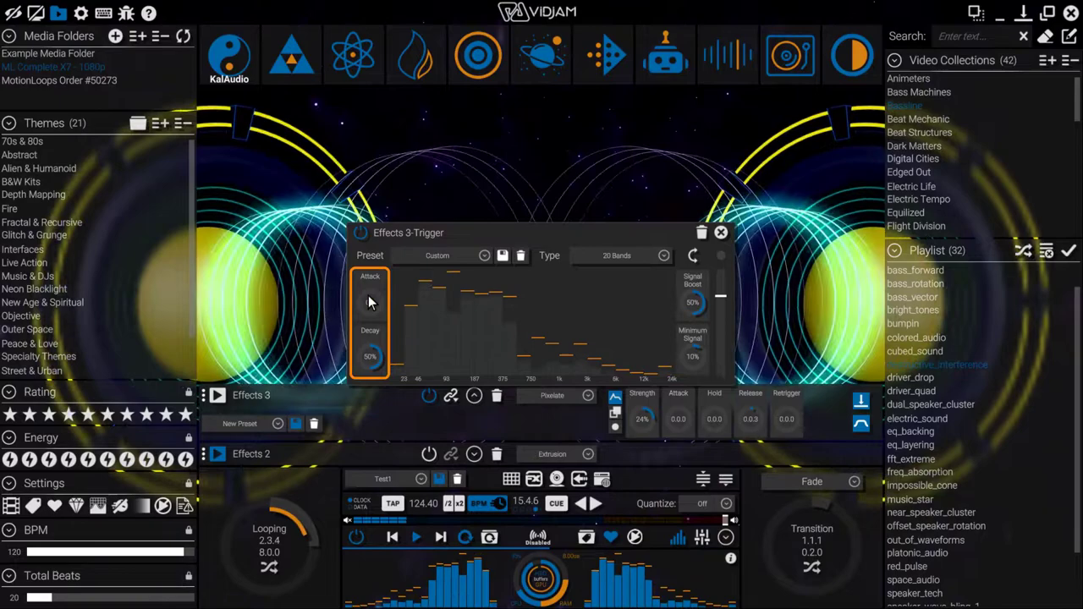
Step: Try the Attack and Decay knobs, with Decay up to 100%, then leave both at 0%
{"action": "left_click_drag", "start_coordinate": [369, 296], "coordinate": [369, 126]}
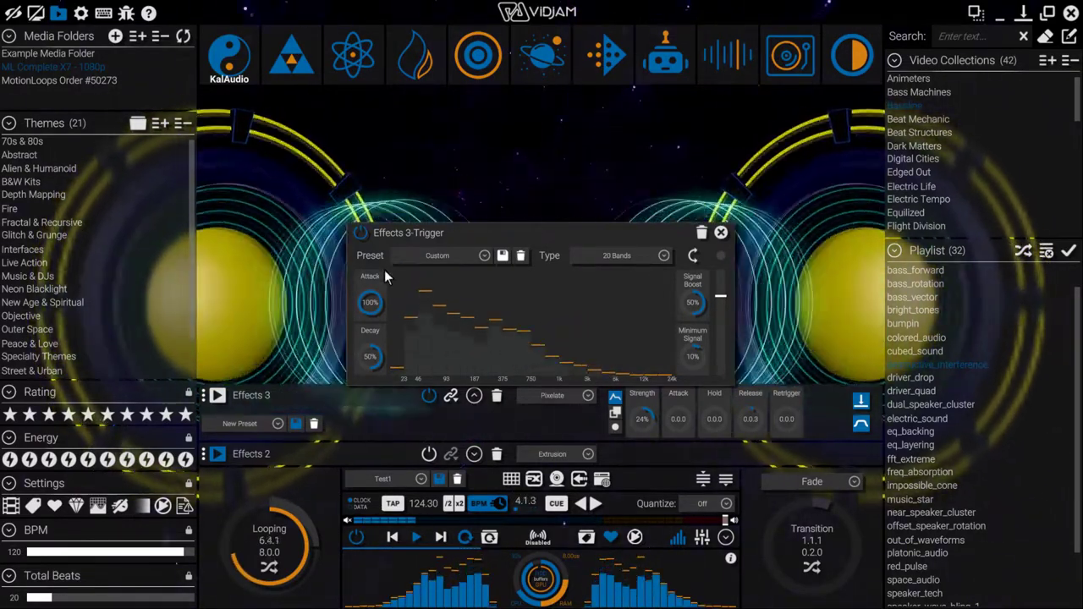
{"action": "left_click_drag", "start_coordinate": [374, 290], "coordinate": [389, 469]}
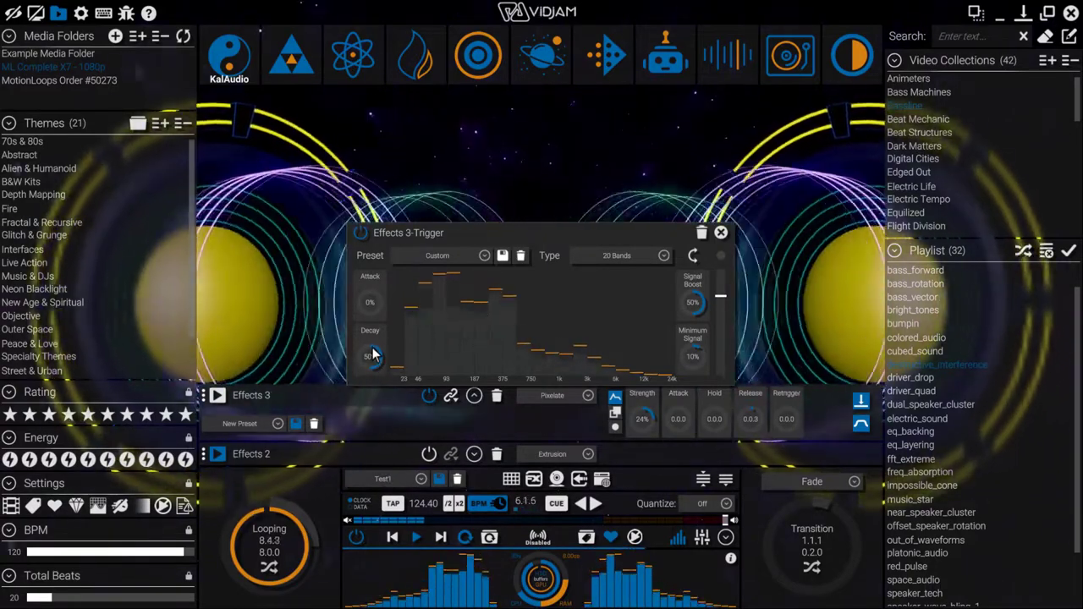
{"action": "left_click_drag", "start_coordinate": [373, 355], "coordinate": [370, 256]}
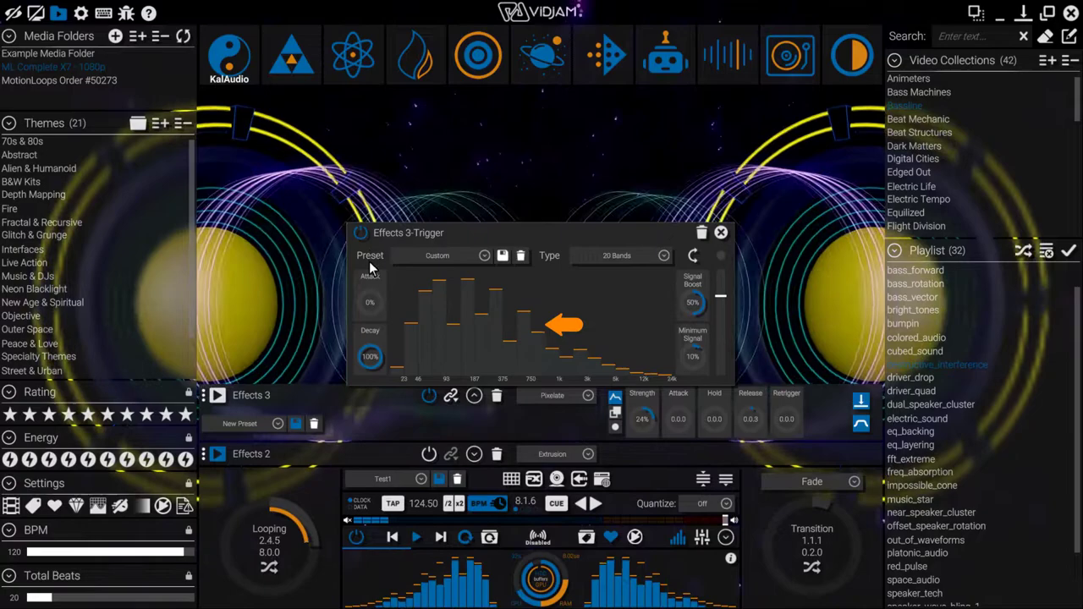
{"action": "left_click_drag", "start_coordinate": [370, 268], "coordinate": [368, 358]}
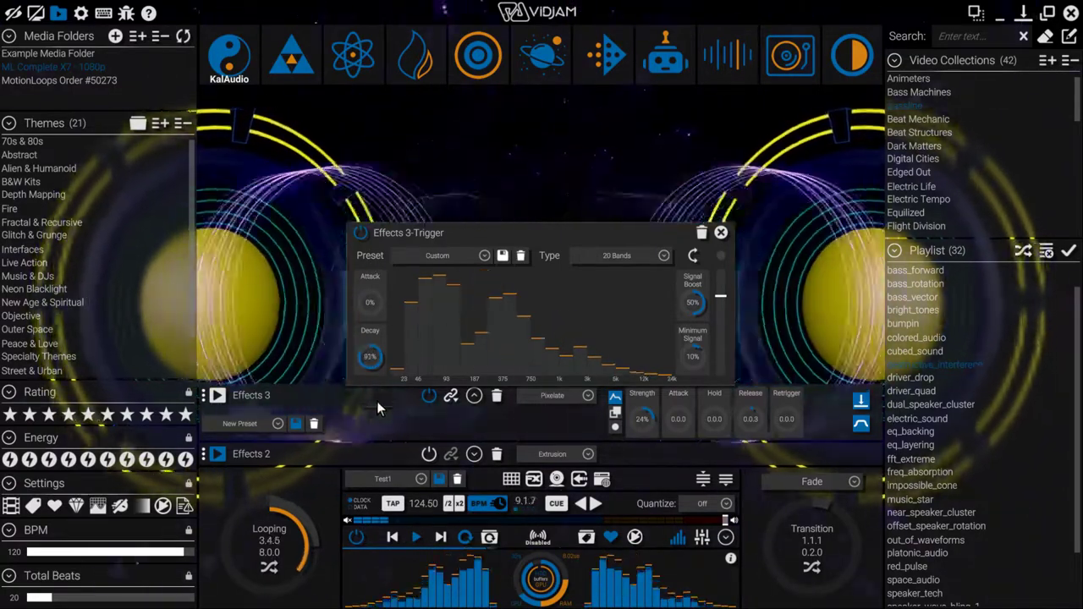
{"action": "left_click_drag", "start_coordinate": [376, 401], "coordinate": [388, 510]}
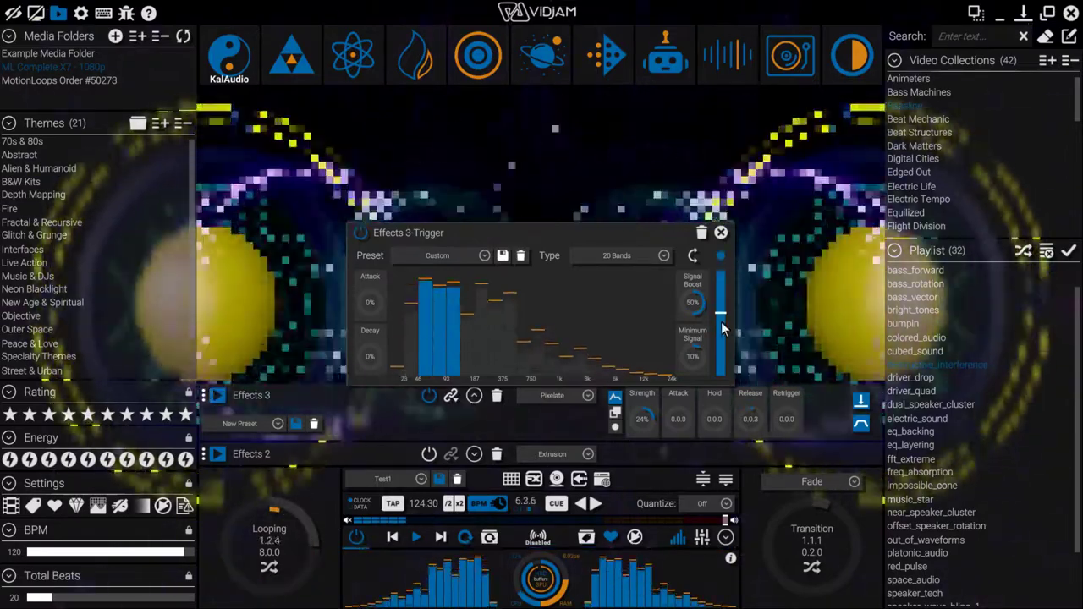
Step: Raise and then lower the Effects 3 threshold slider beside Signal Boost
{"action": "left_click_drag", "start_coordinate": [721, 328], "coordinate": [723, 296]}
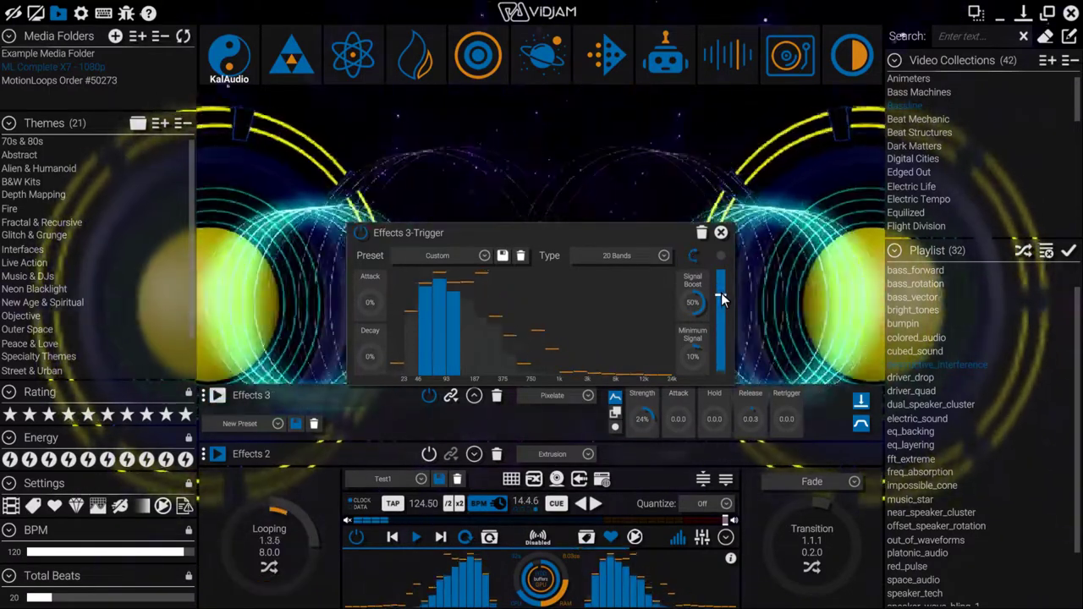
{"action": "left_click_drag", "start_coordinate": [724, 328], "coordinate": [722, 353]}
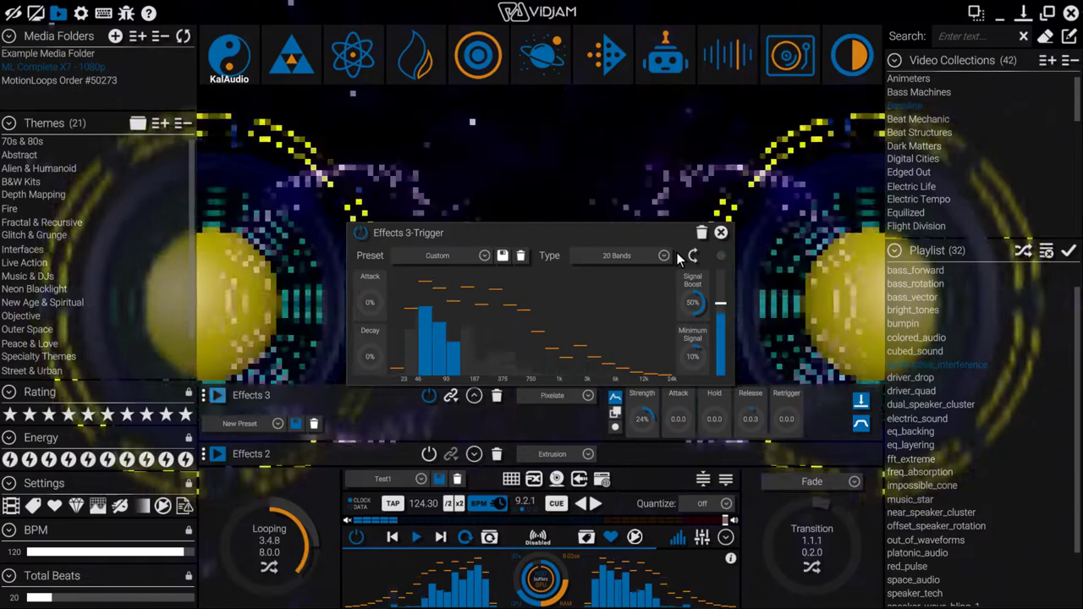
Step: Turn Signal Boost down to about 50% and Minimum Signal to 10%, after briefly trying 15%
{"action": "left_click_drag", "start_coordinate": [693, 290], "coordinate": [696, 334]}
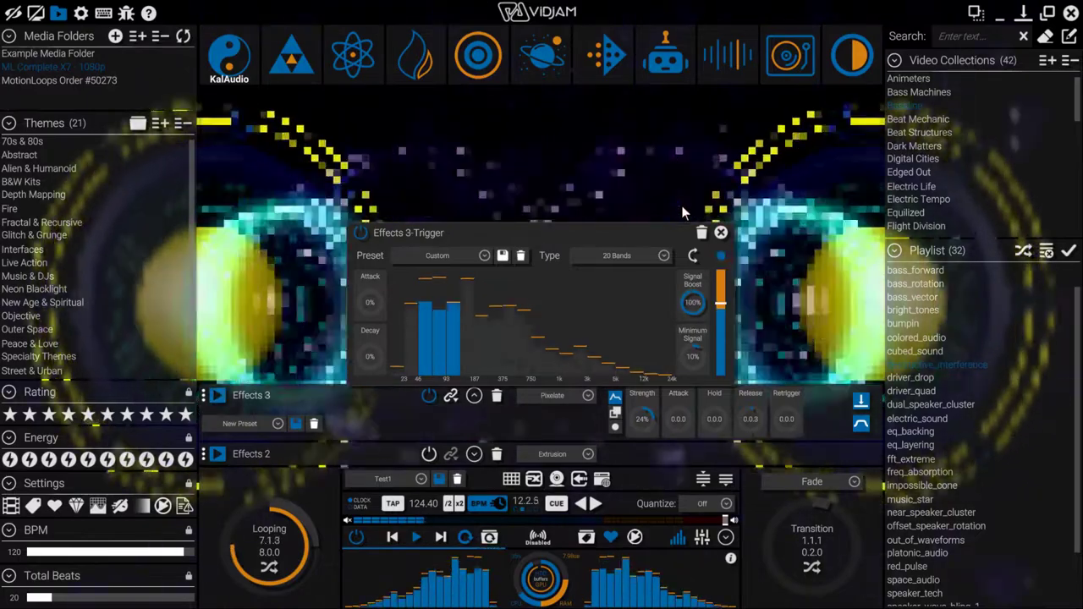
{"action": "left_click_drag", "start_coordinate": [682, 205], "coordinate": [690, 271]}
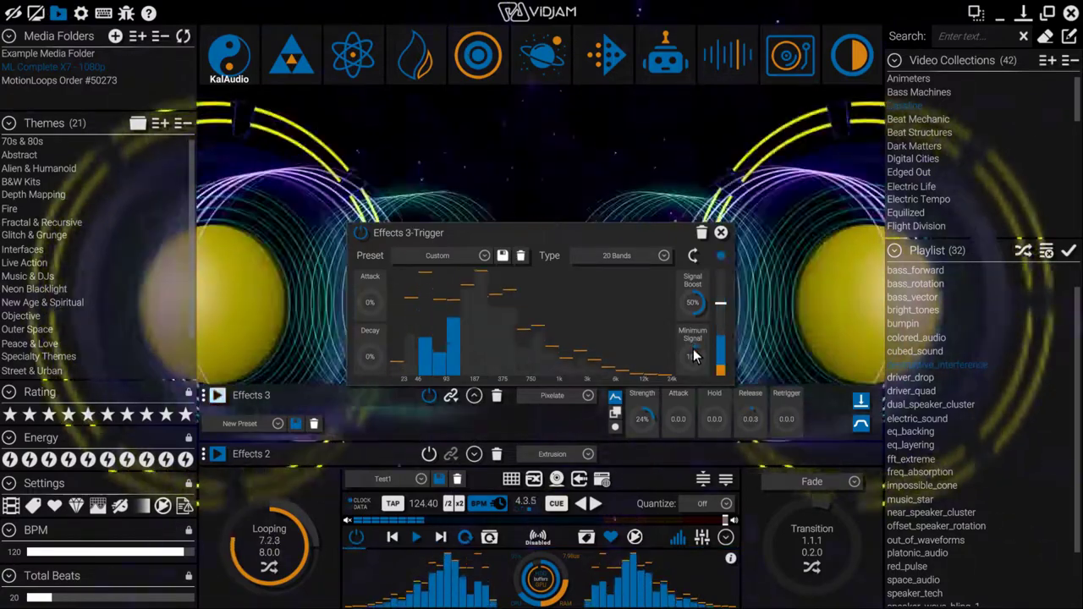
{"action": "left_click_drag", "start_coordinate": [693, 363], "coordinate": [678, 289]}
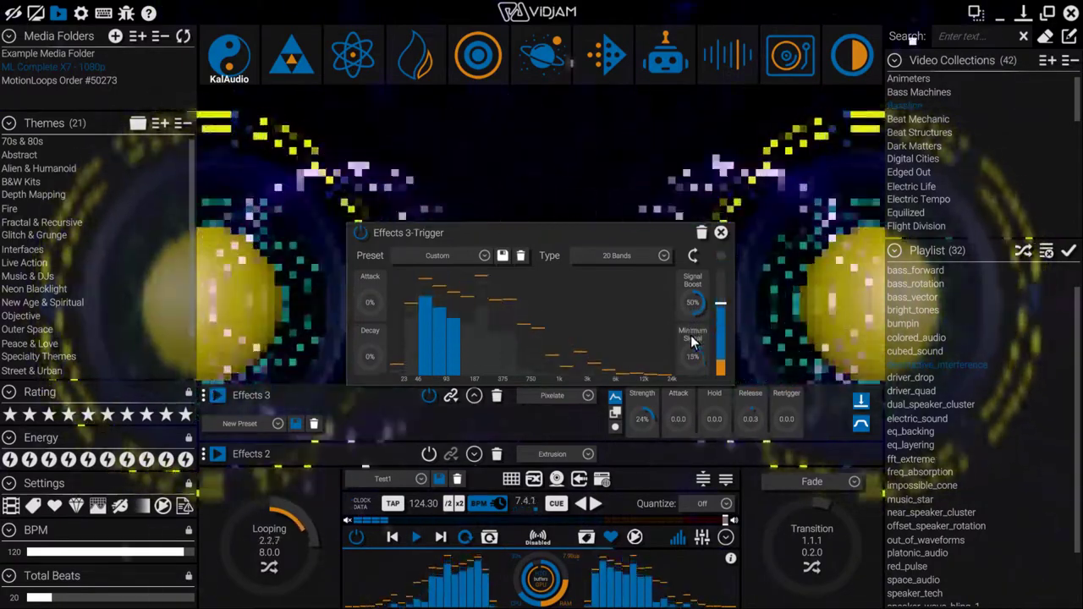
{"action": "left_click_drag", "start_coordinate": [692, 328], "coordinate": [675, 351]}
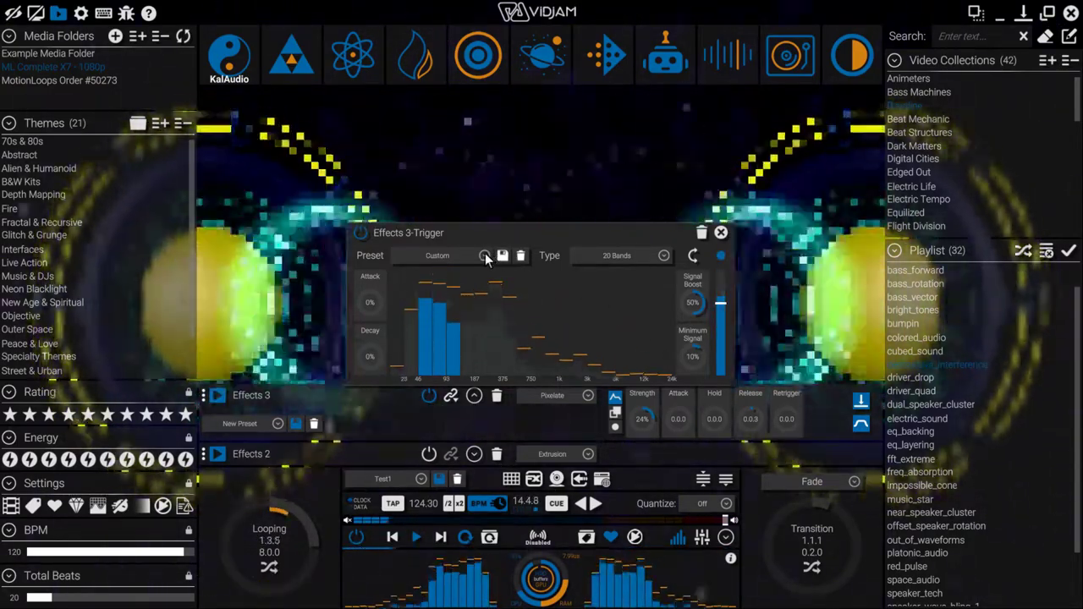
Step: Close the Effects 3 trigger editor without saving, keeping the Custom preset
{"action": "left_click", "coordinate": [484, 256]}
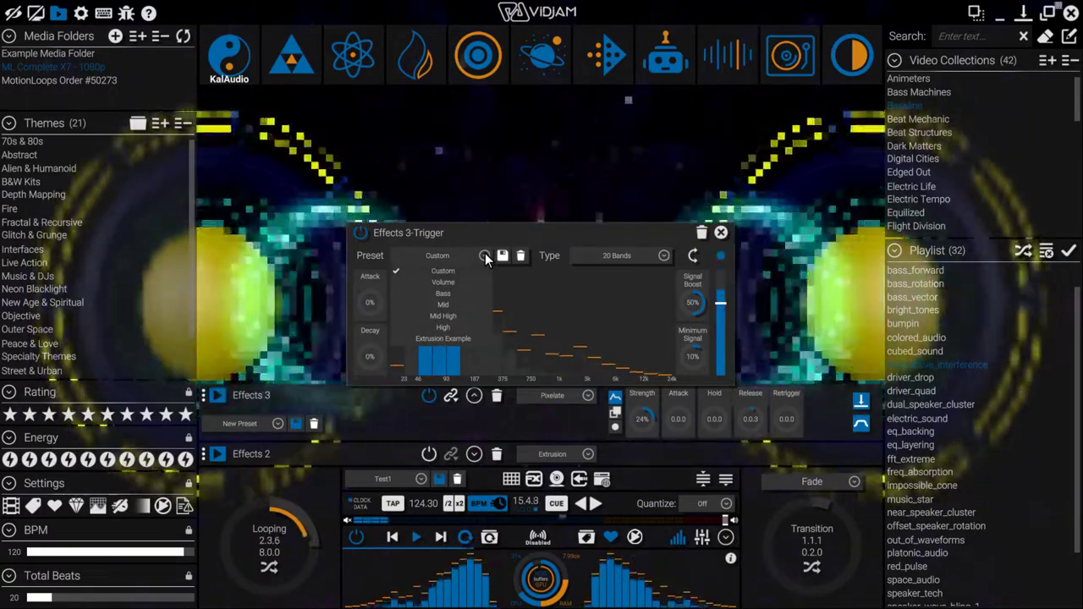
{"action": "left_click", "coordinate": [484, 253]}
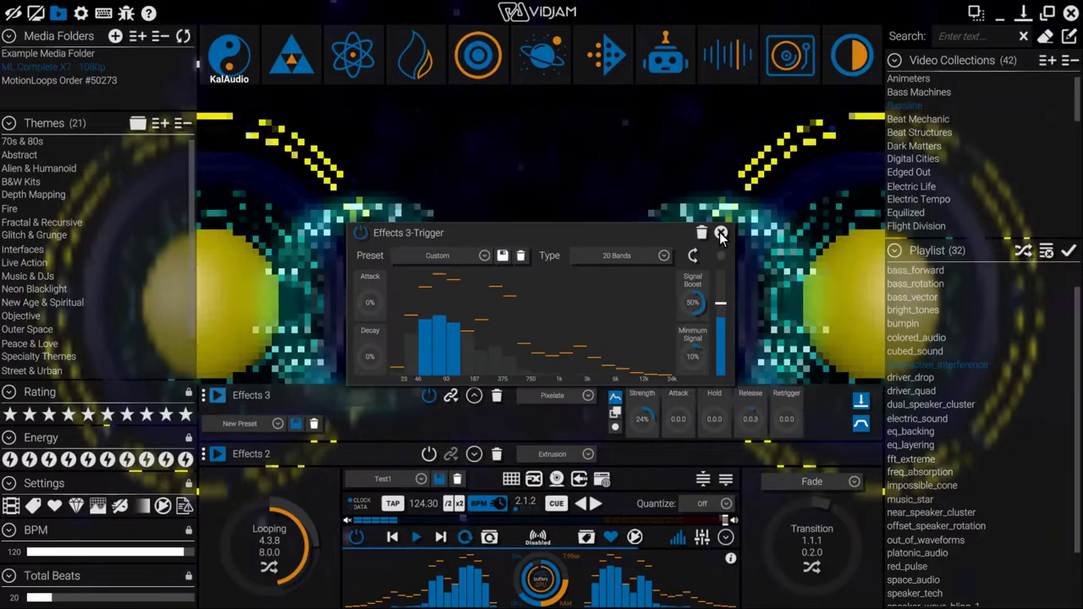
{"action": "left_click", "coordinate": [721, 234]}
{"action": "left_click", "coordinate": [564, 360]}
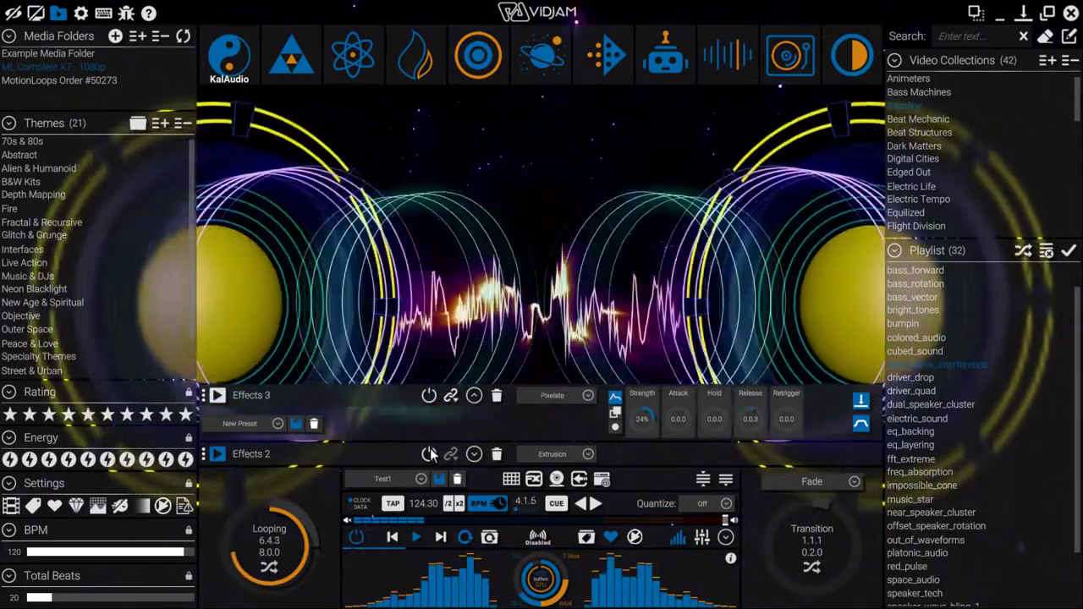
Step: Enable Extrusion on Effects 2 and link its Shape knob to audio modulation
{"action": "left_click", "coordinate": [473, 453]}
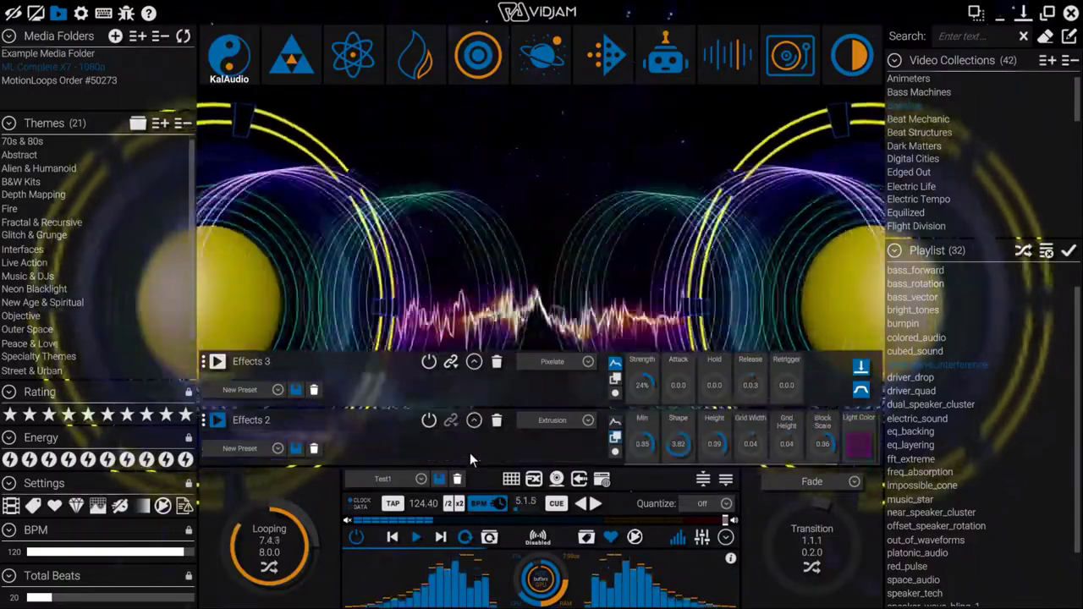
{"action": "left_click", "coordinate": [429, 419]}
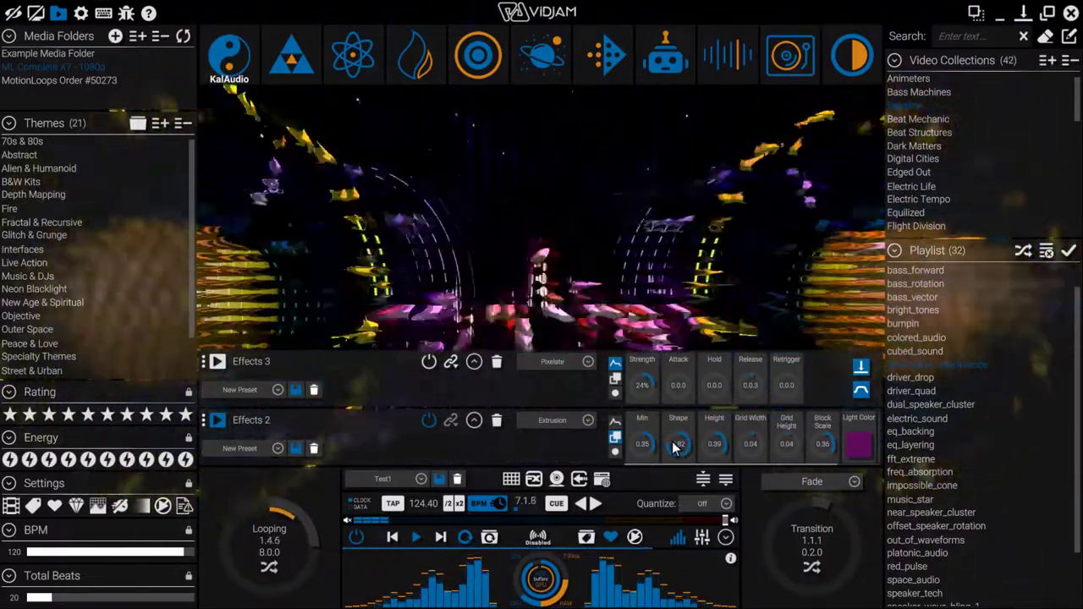
{"action": "right_click", "coordinate": [675, 444]}
{"action": "left_click", "coordinate": [663, 392]}
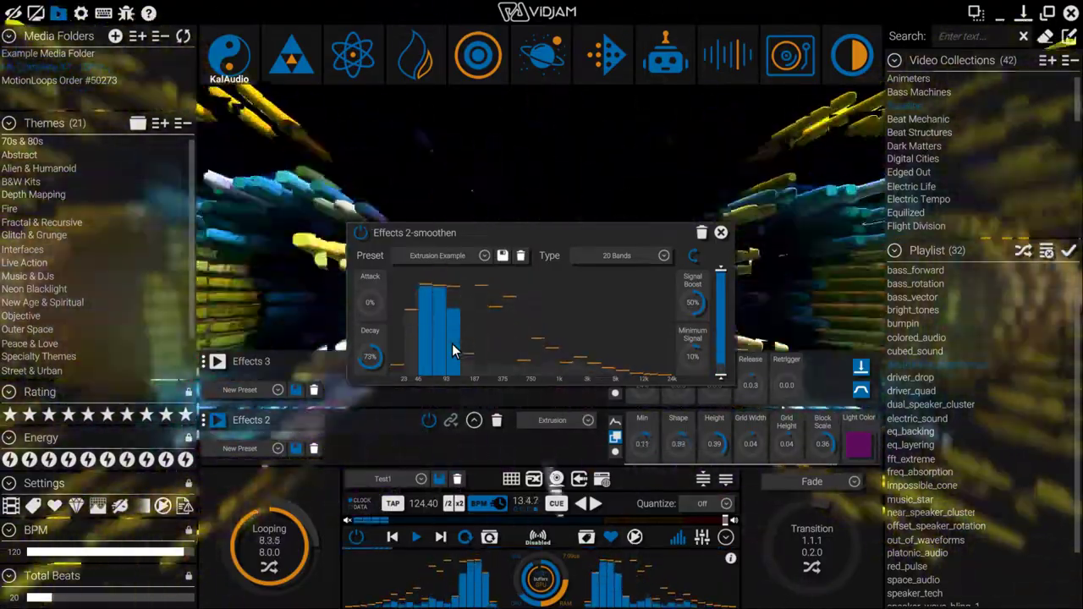
Step: Adjust the lower and upper range handles beside Signal Boost so bass pulses Extrusion Min and Shape
{"action": "left_click_drag", "start_coordinate": [723, 273], "coordinate": [724, 307]}
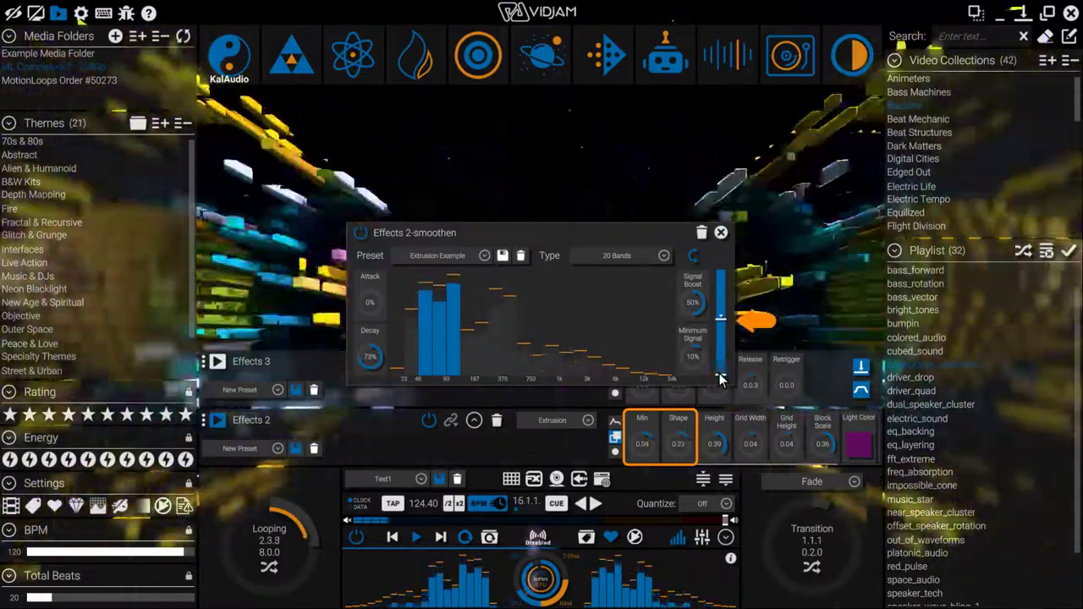
{"action": "left_click_drag", "start_coordinate": [726, 320], "coordinate": [722, 345]}
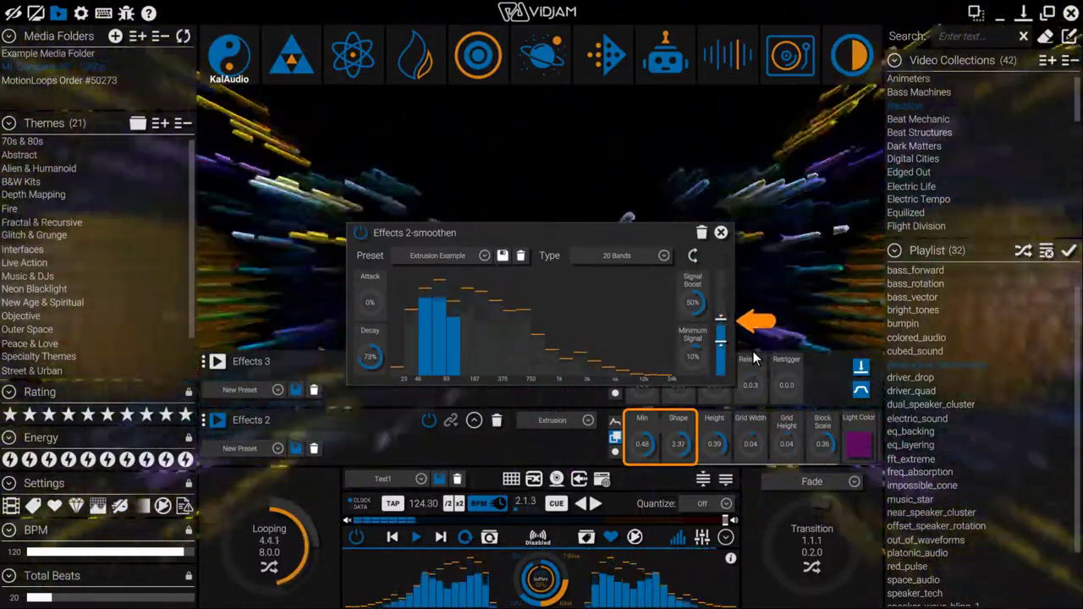
{"action": "left_click_drag", "start_coordinate": [718, 323], "coordinate": [721, 274]}
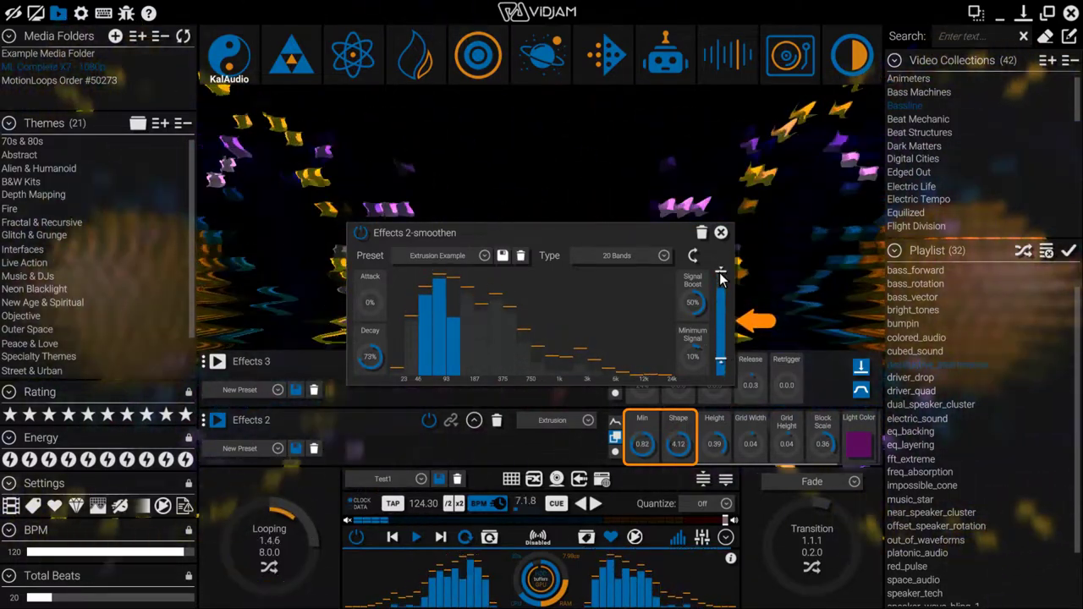
{"action": "left_click_drag", "start_coordinate": [724, 313], "coordinate": [726, 299]}
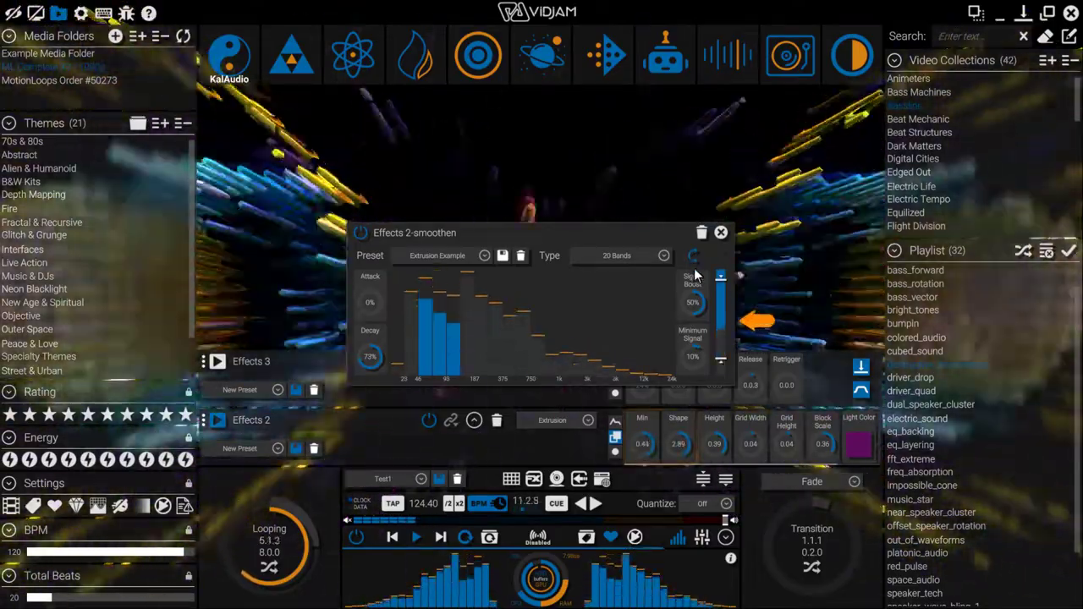
{"action": "left_click_drag", "start_coordinate": [719, 308], "coordinate": [721, 318]}
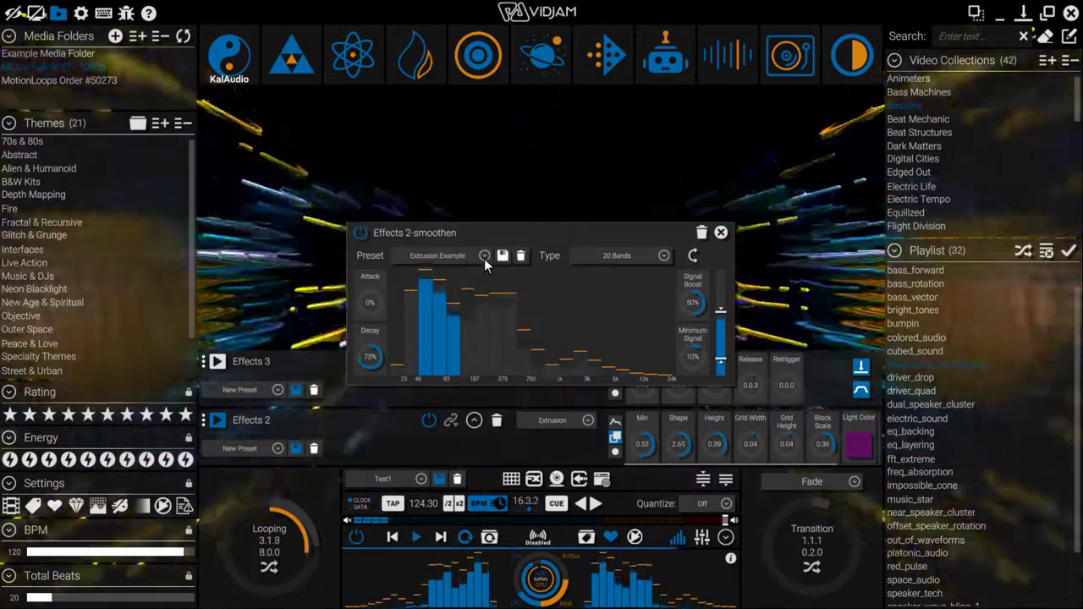
{"action": "left_click", "coordinate": [484, 256]}
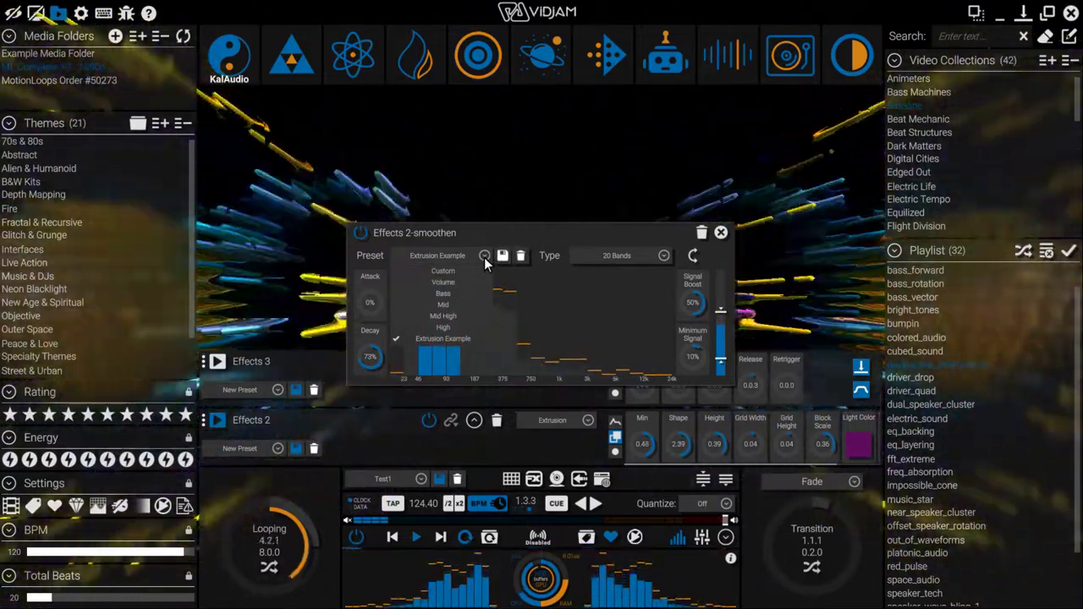
{"action": "left_click", "coordinate": [484, 256]}
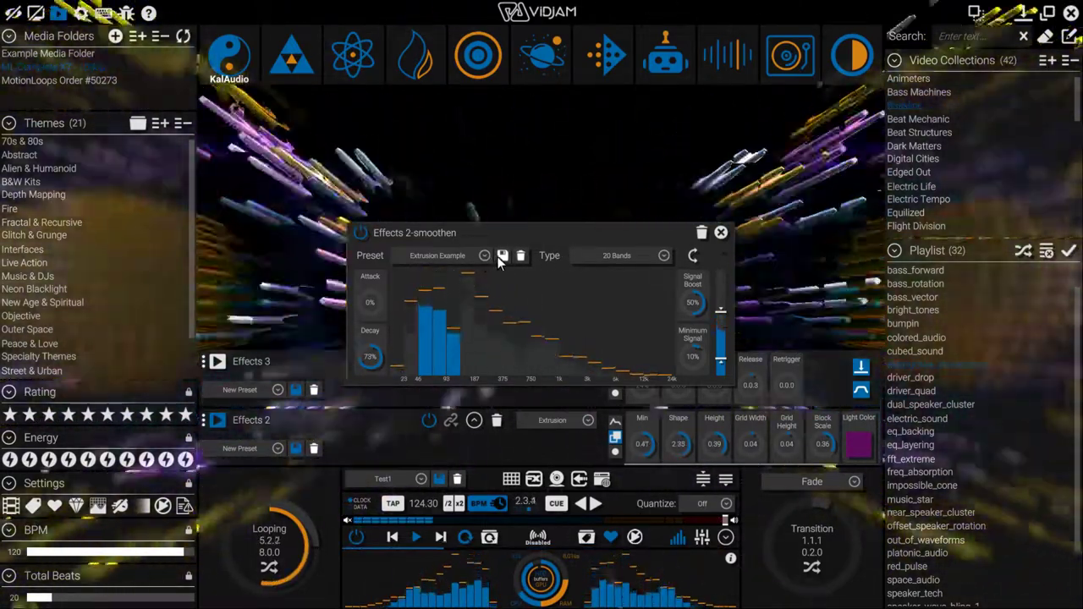